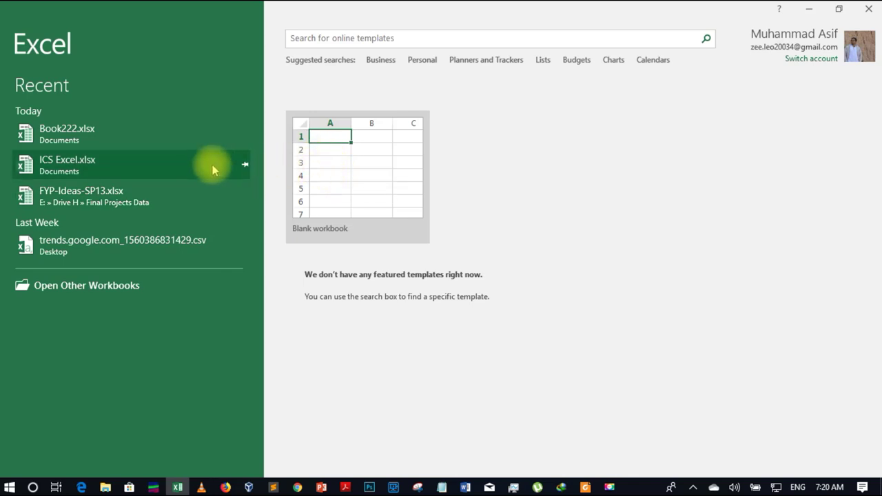
Step: Open Book222.xlsx from the Recent list and view its Backstage Info page
click(74, 138)
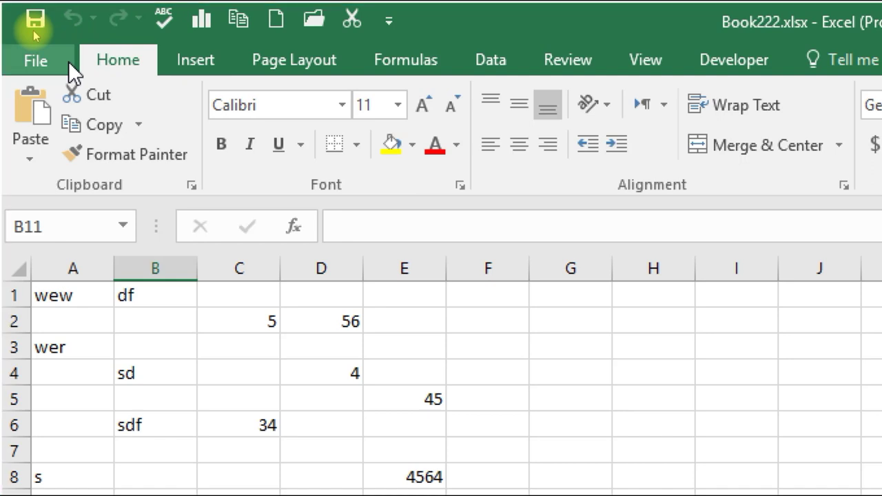
click(33, 62)
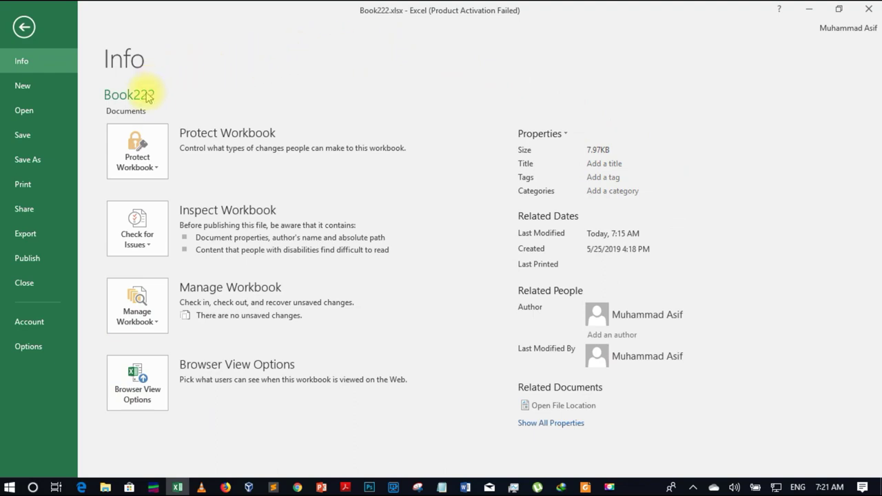
Step: Return from the Info page to Book222's Sheet1 with its sample entries
click(25, 28)
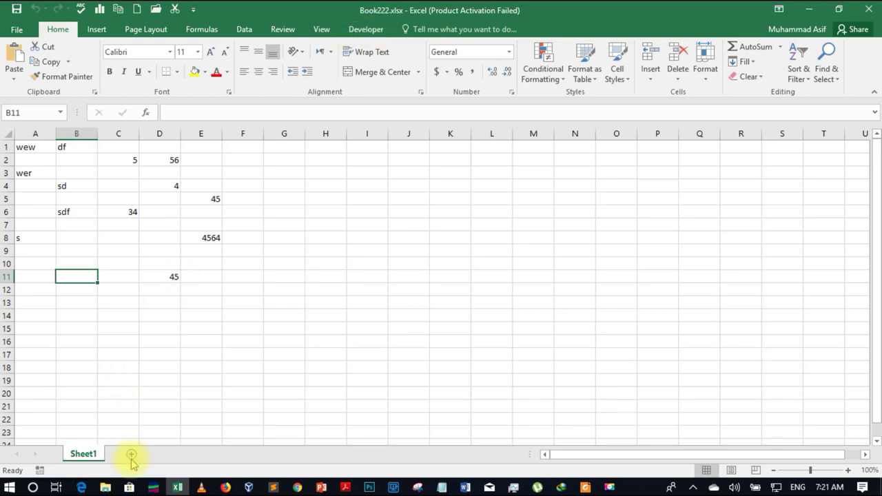
Step: Add Sheet2, Sheet3, Sheet4 and Sheet5 to Book222, then switch back to Sheet1
key(ctrl+1)
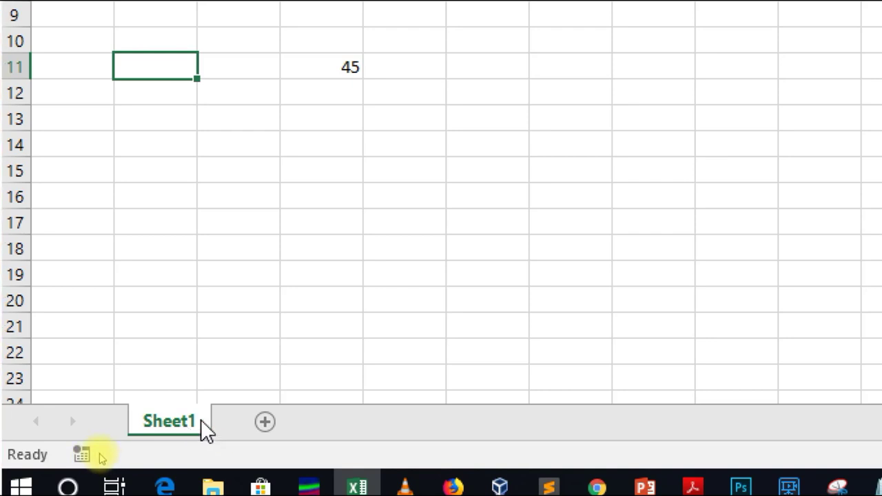
click(274, 421)
double_click(274, 420)
click(349, 422)
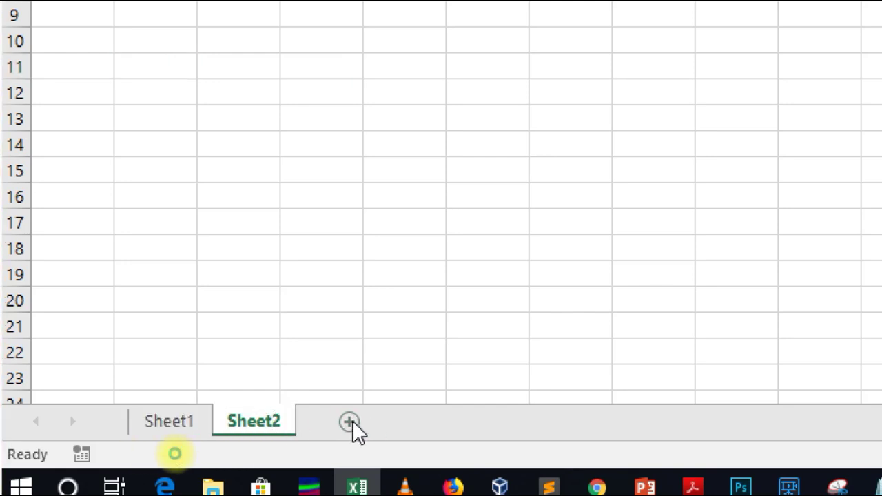
click(433, 421)
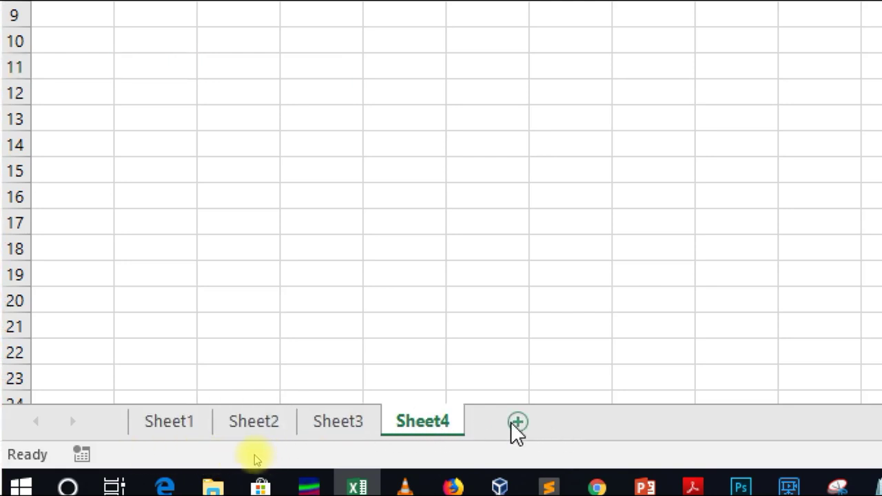
click(579, 422)
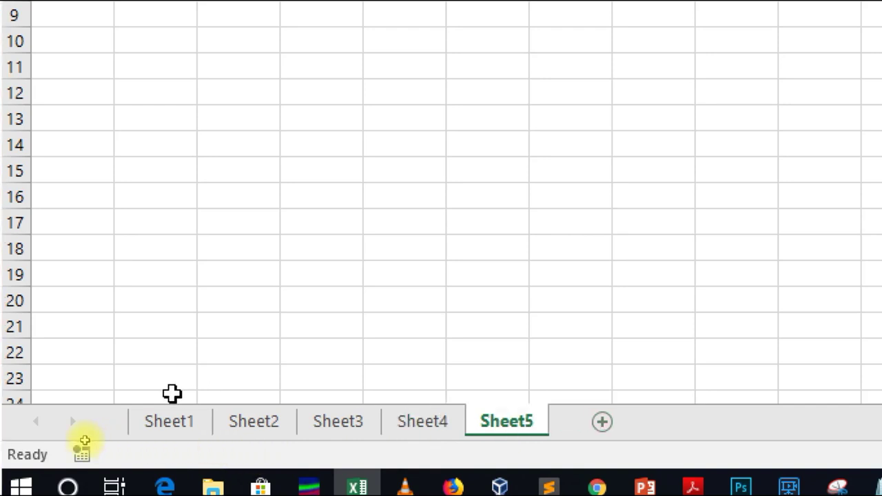
click(171, 428)
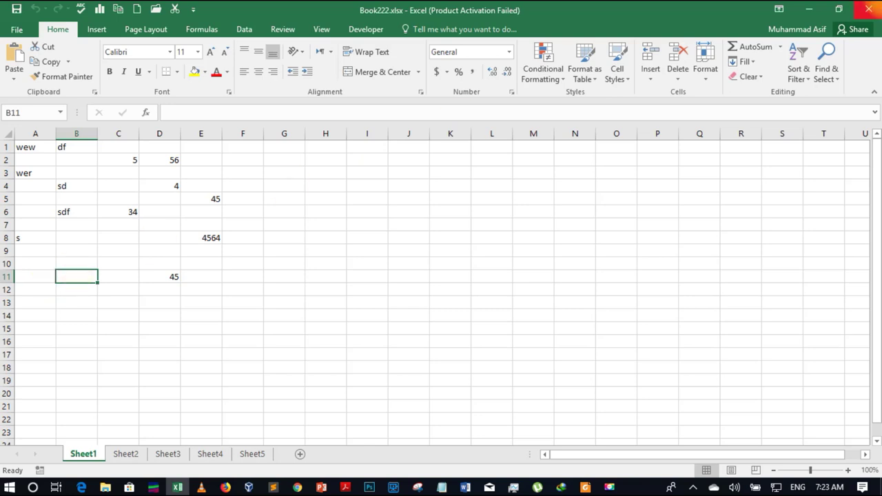
Step: Cancel closing Book222 so it stays open, then create a new blank workbook, Book1
click(869, 7)
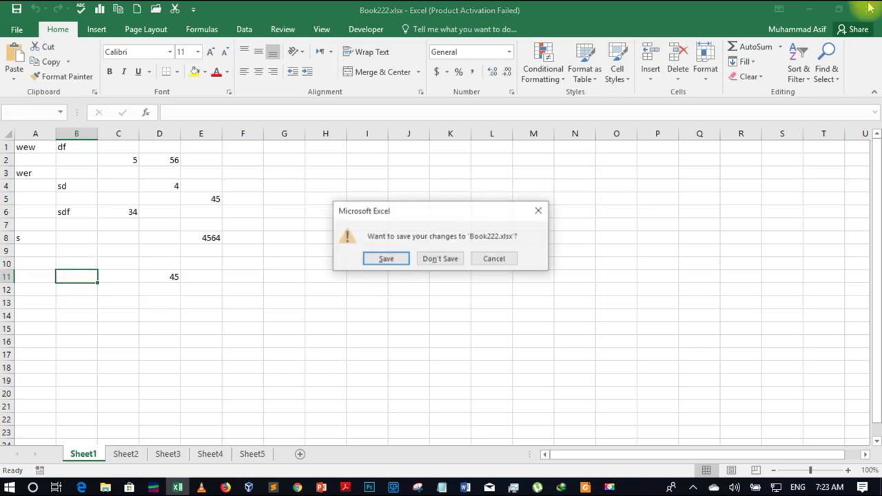
click(494, 257)
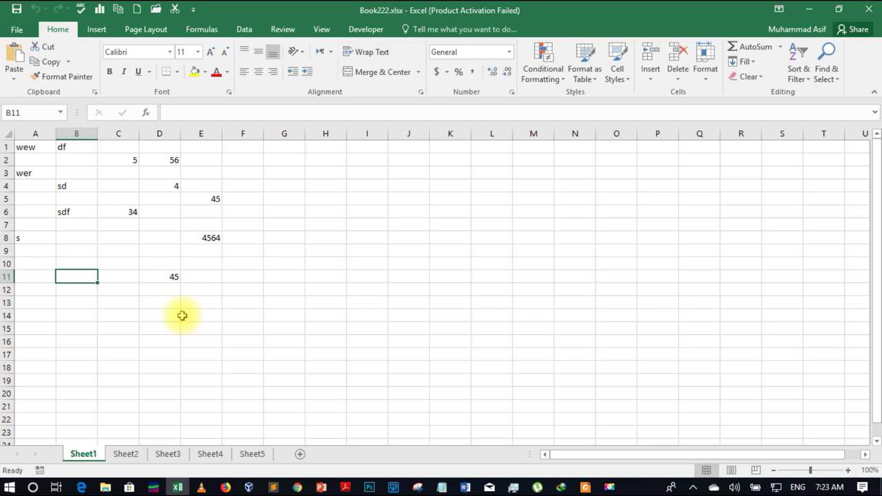
key(ctrl+n)
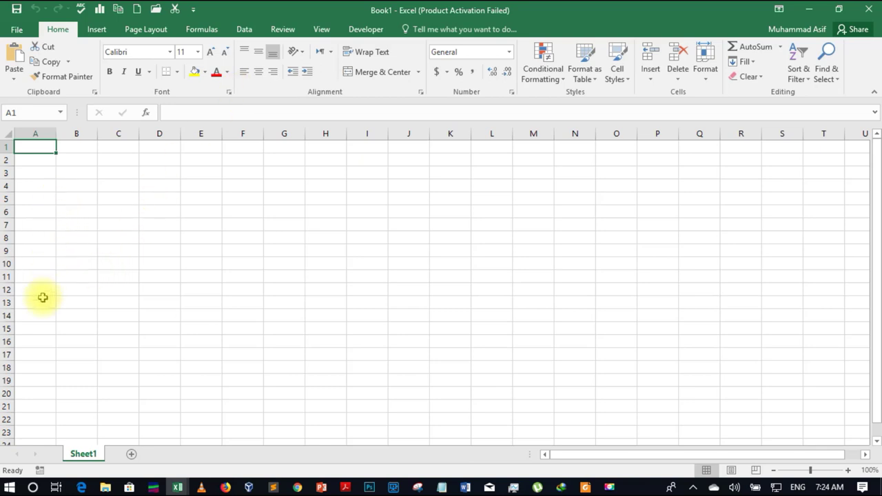
double_click(67, 35)
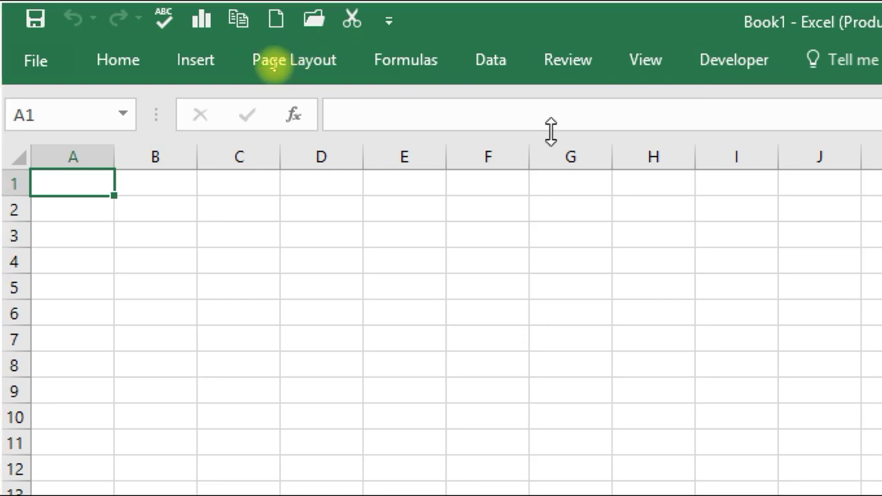
click(132, 61)
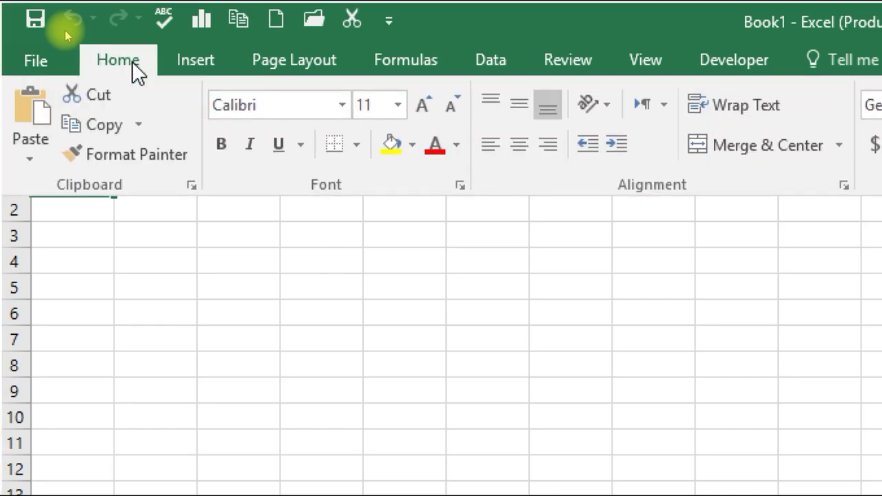
double_click(132, 60)
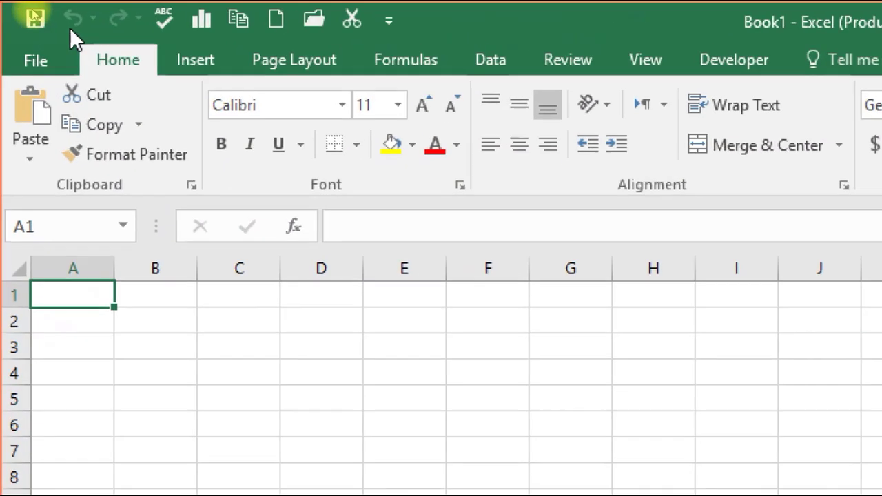
double_click(116, 60)
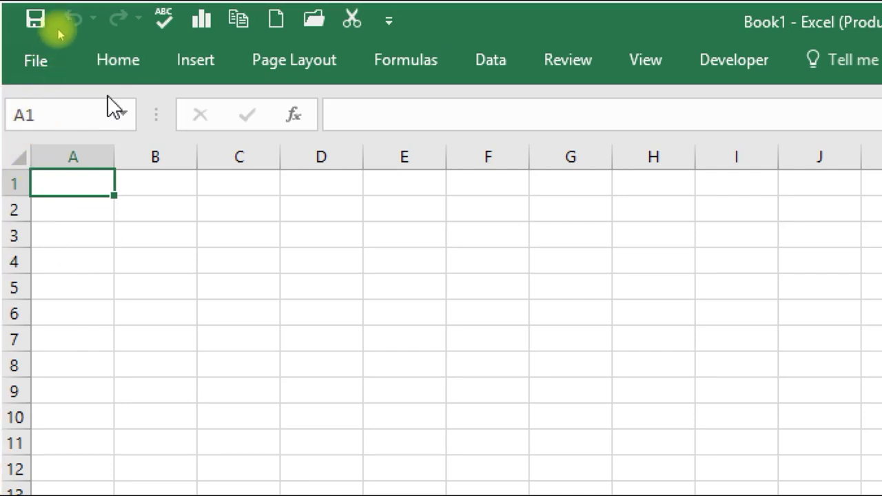
click(122, 59)
double_click(122, 59)
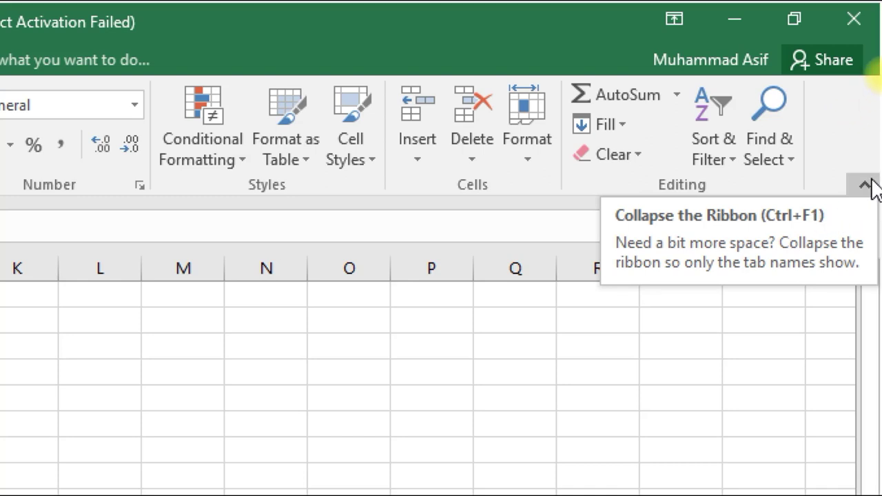
Step: Toggle the ribbon with Ctrl+F1, then collapse it so only tab names show
key(ctrl+F1)
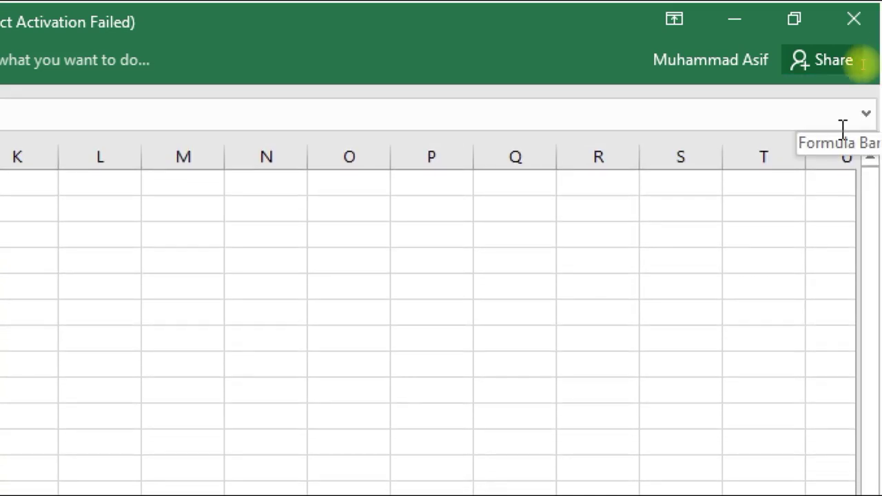
key(ctrl+F1)
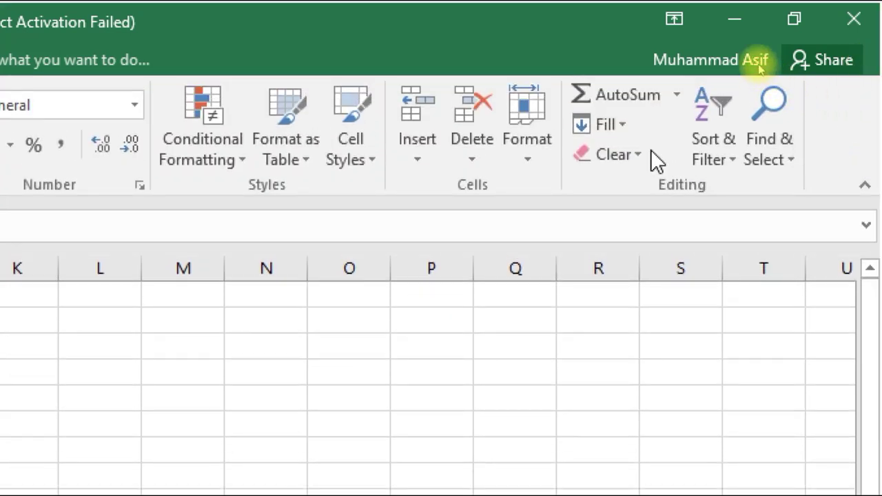
click(865, 187)
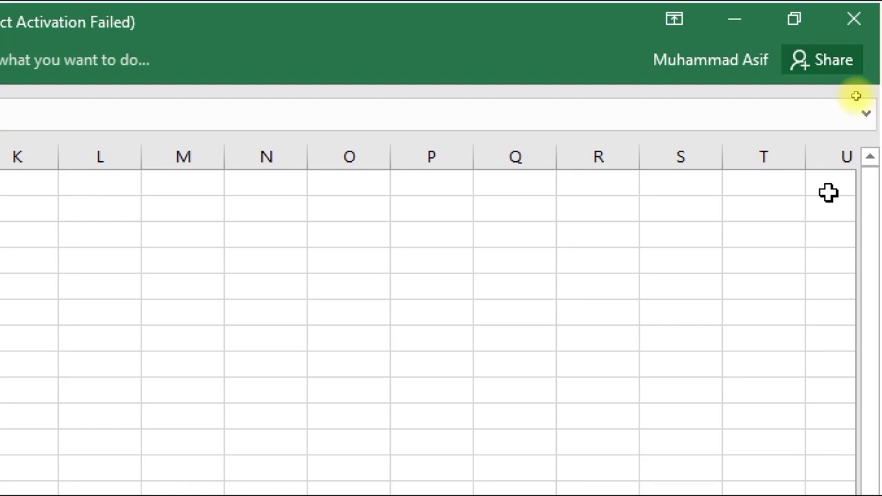
key(alt+i)
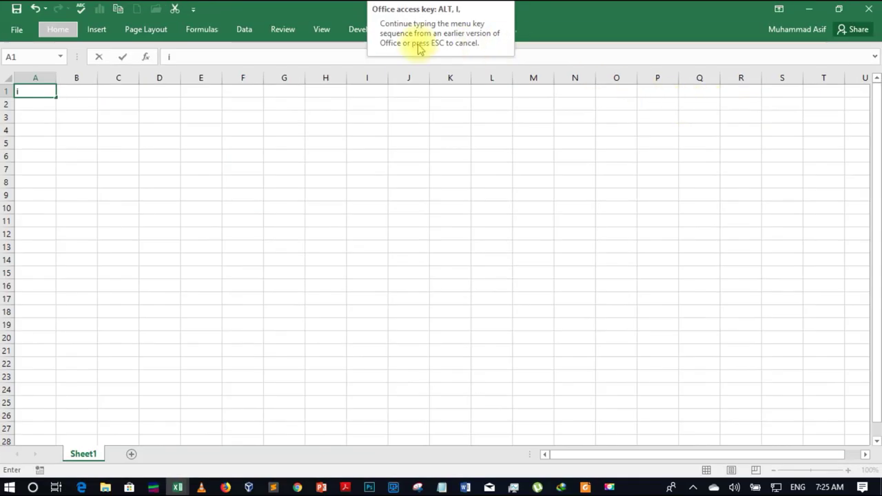
Step: Pin the ribbon open on the Insert tab and enter the letter i in cell A1
key(Escape)
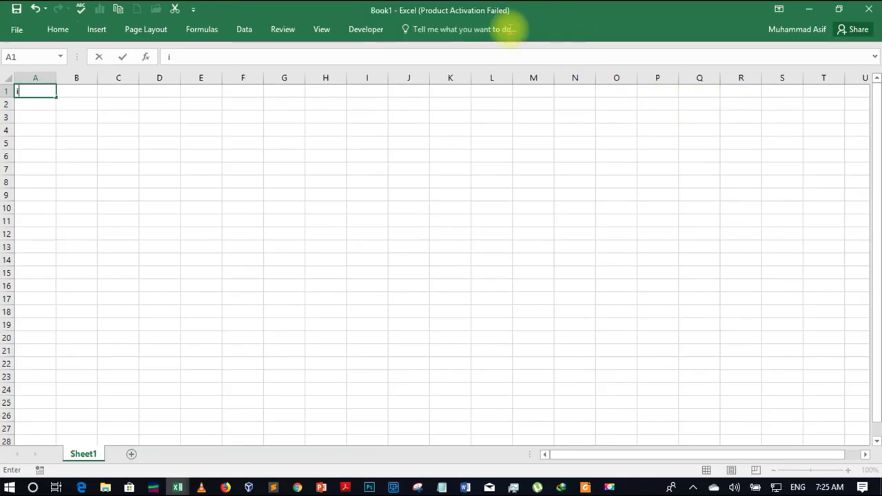
click(95, 32)
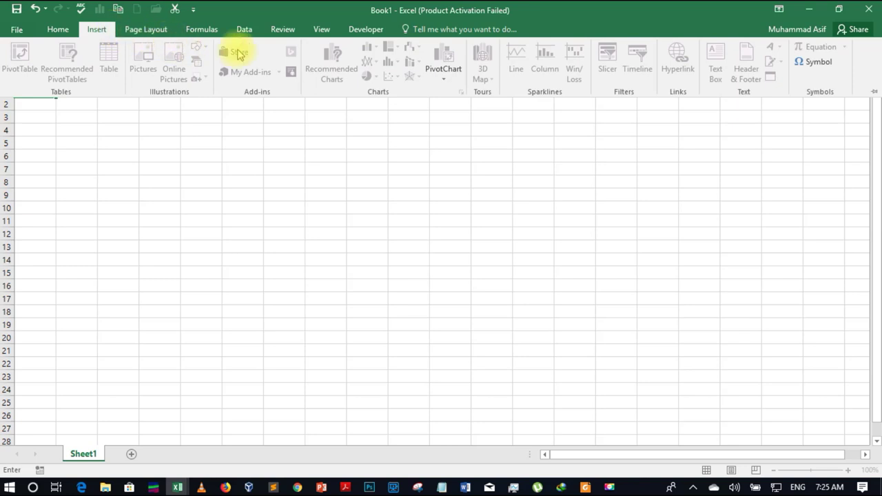
click(129, 186)
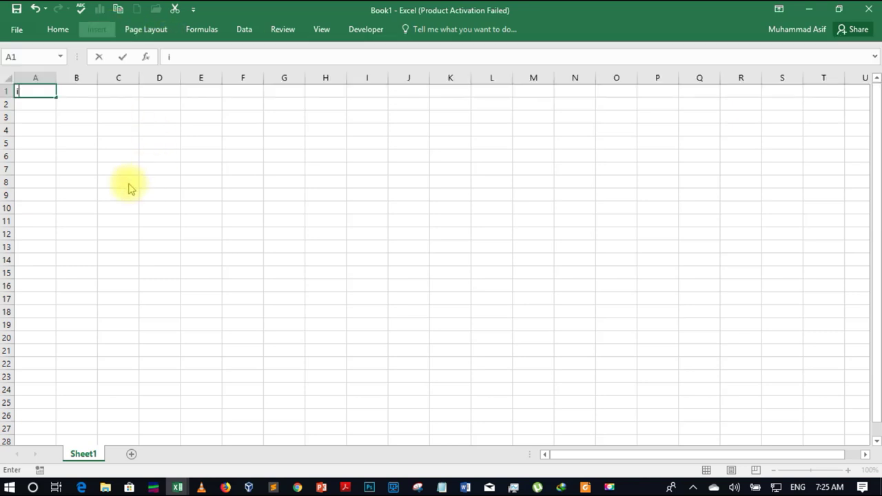
click(97, 35)
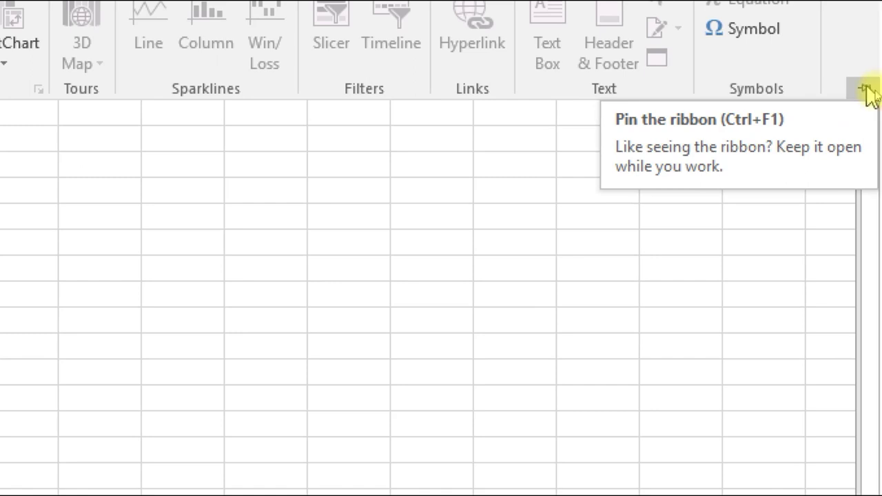
click(865, 89)
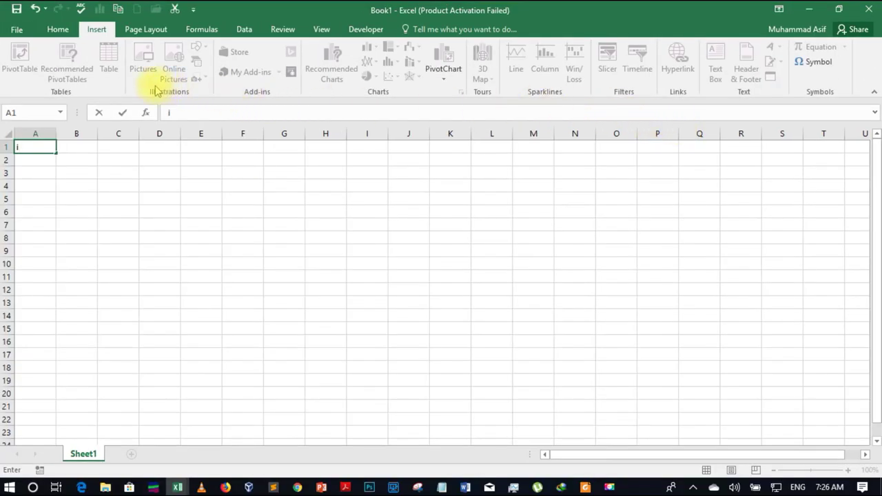
text(i)
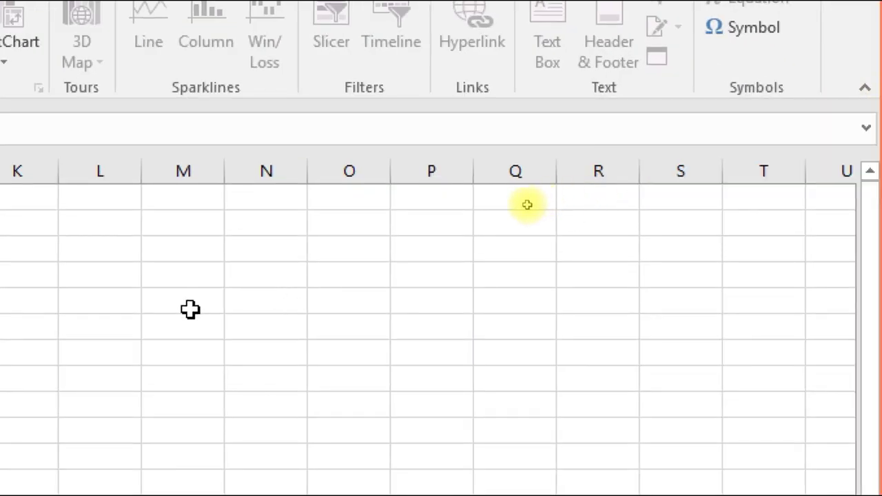
text(i)
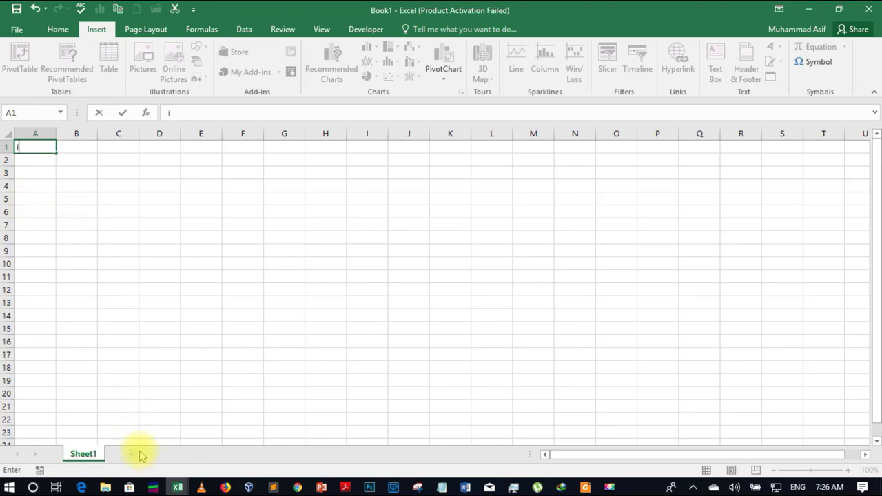
Step: Minimise Book1 and bring Book222 to the front from the taskbar preview
click(177, 487)
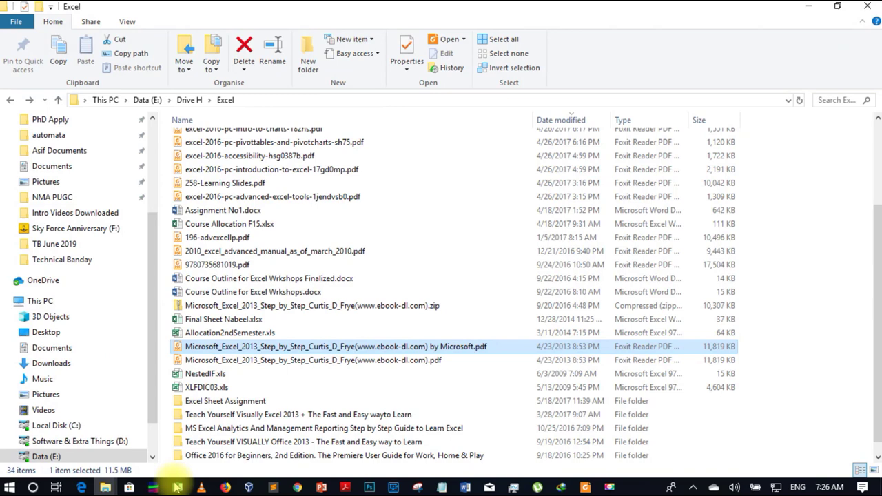
click(177, 487)
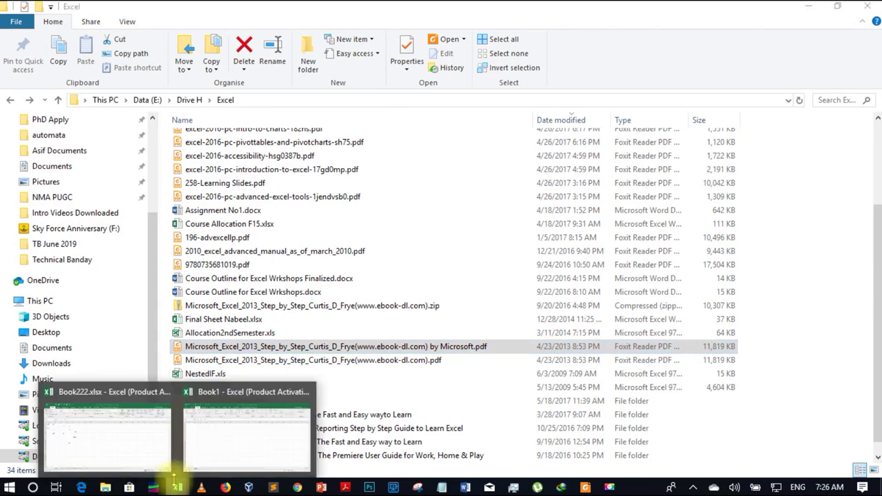
click(141, 437)
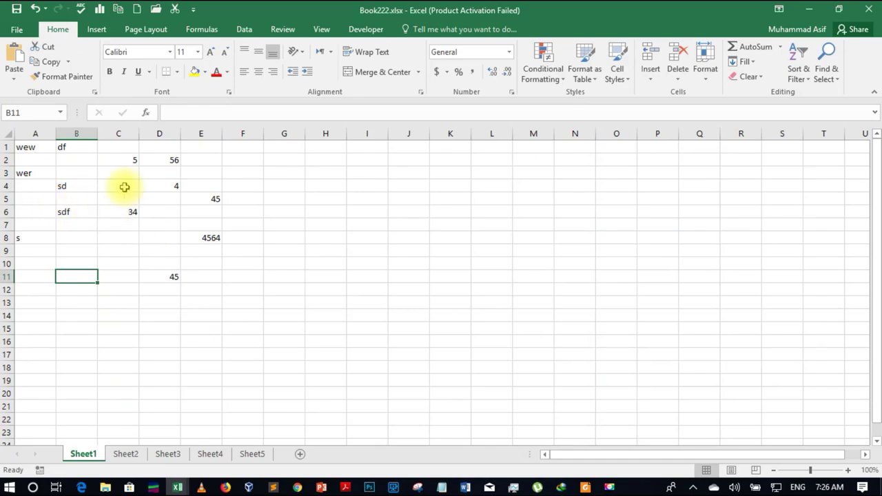
Step: Open ICS Excel.xlsx from the recent workbooks list as a third workbook
click(17, 29)
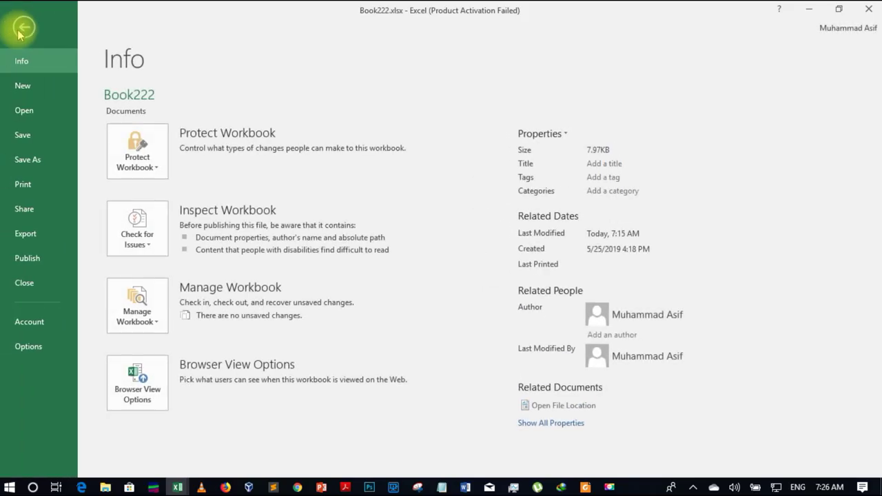
click(40, 112)
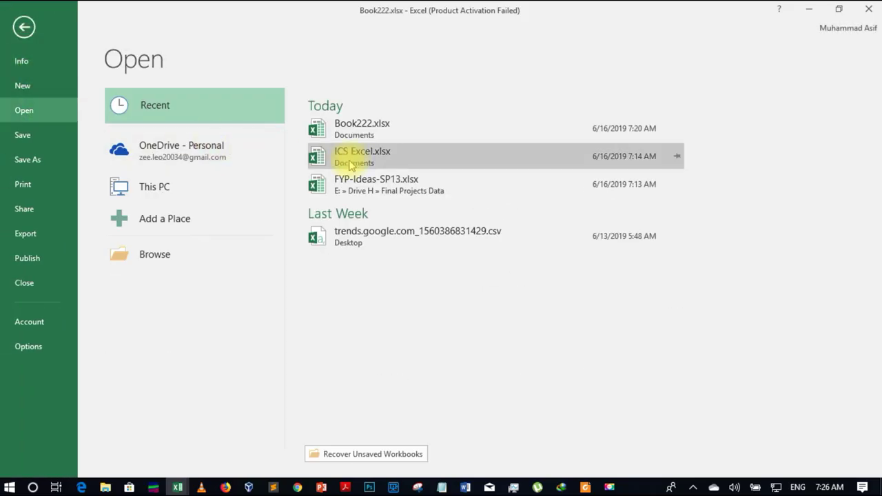
click(353, 164)
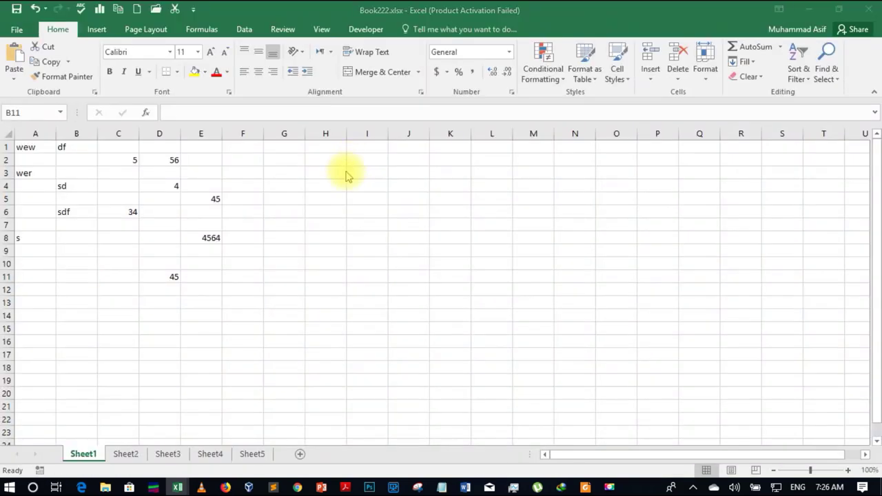
click(178, 487)
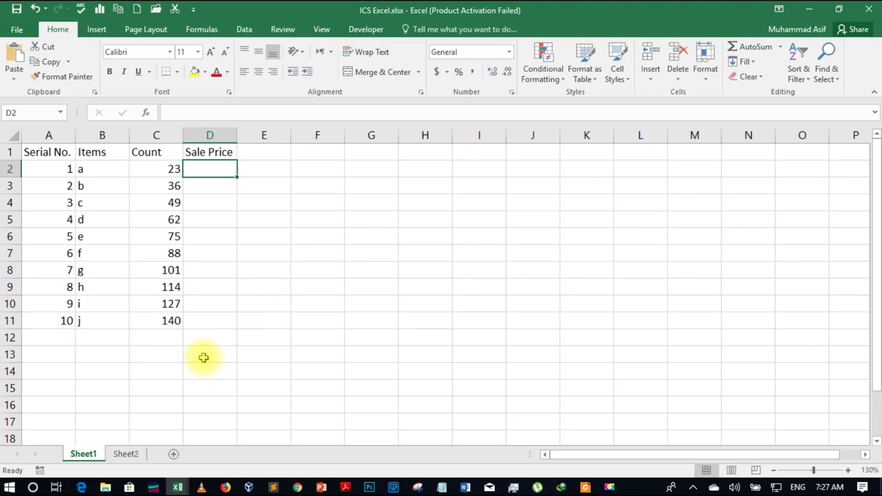
Step: Switch between the workbooks and zoom the Book222 sheet to 180%
key(alt+Tab)
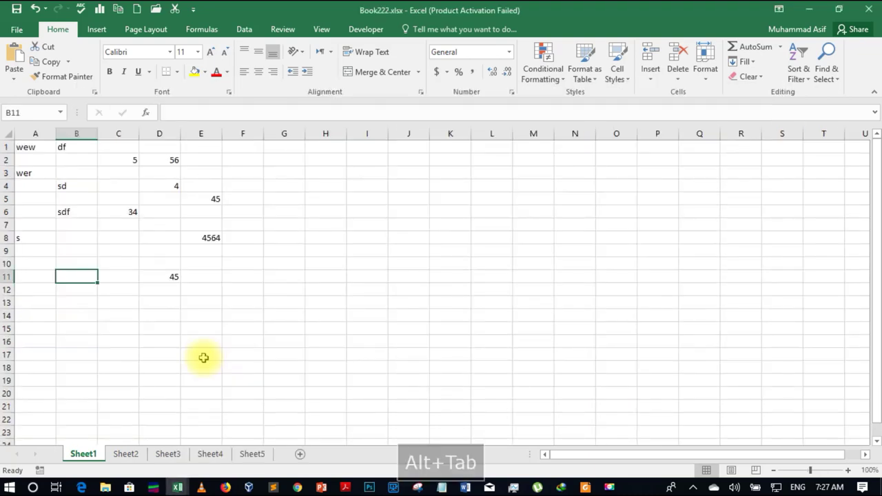
key(alt+Tab)
key(alt+Tab)
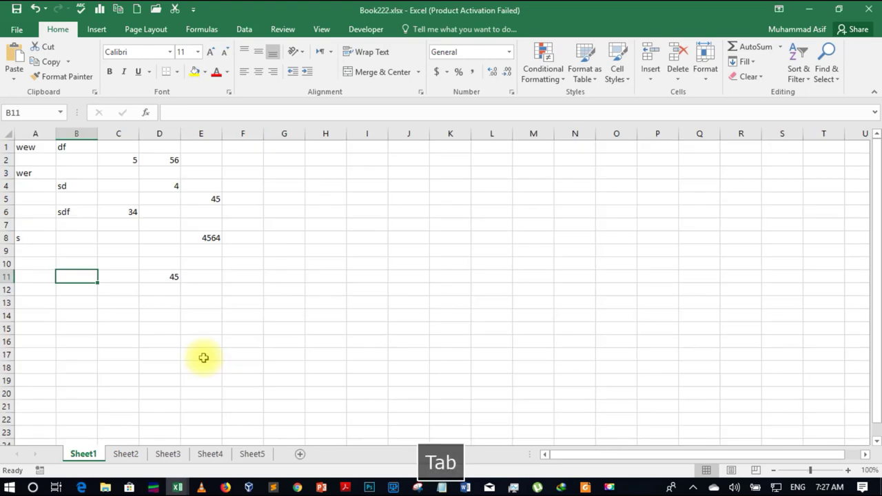
key(alt+Tab)
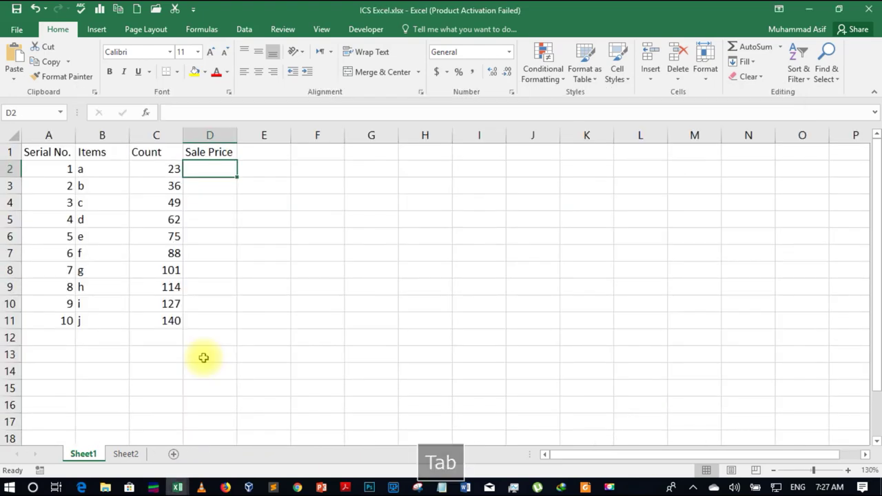
key(alt+Tab)
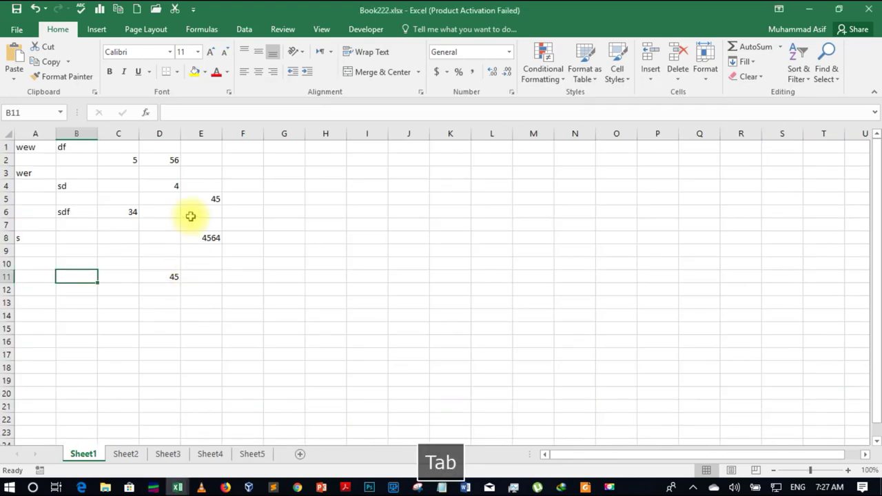
click(848, 470)
click(848, 470)
click(847, 469)
click(847, 470)
click(847, 469)
click(848, 469)
click(848, 470)
click(848, 470)
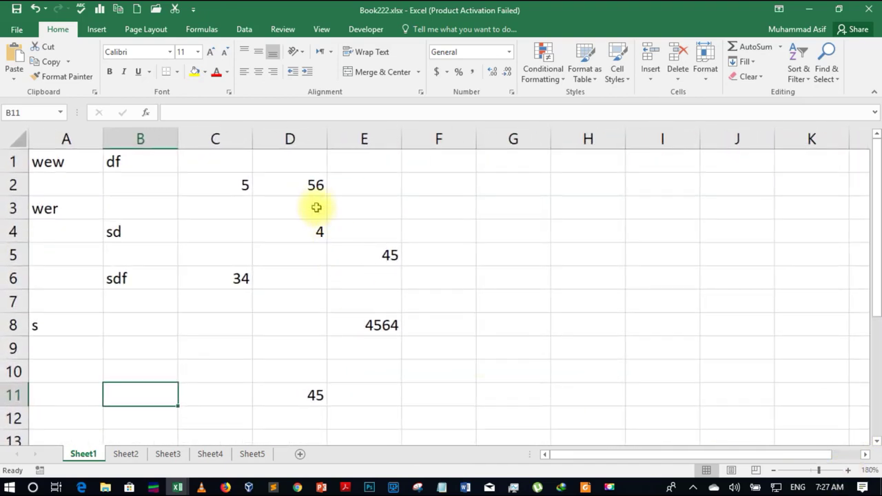
Step: Zoom the ICS Excel sheet to 170%, then flip to Book222 and back
key(alt+Tab)
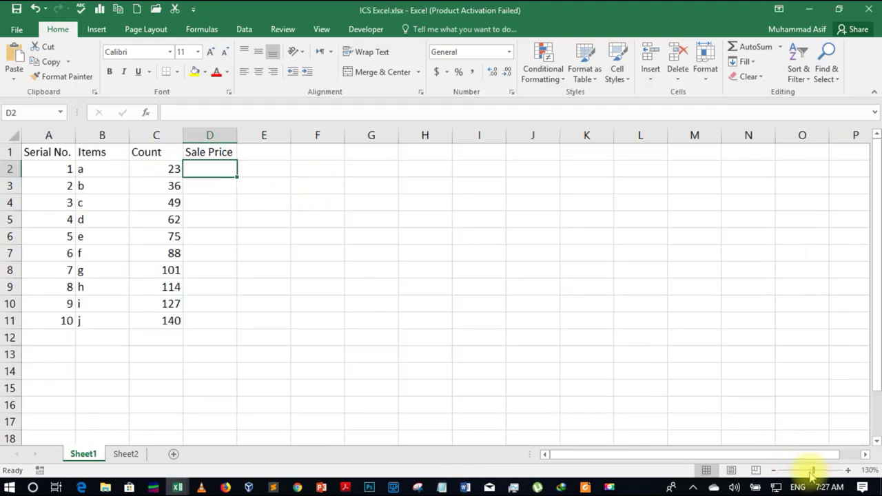
click(848, 470)
click(847, 469)
click(847, 470)
click(847, 470)
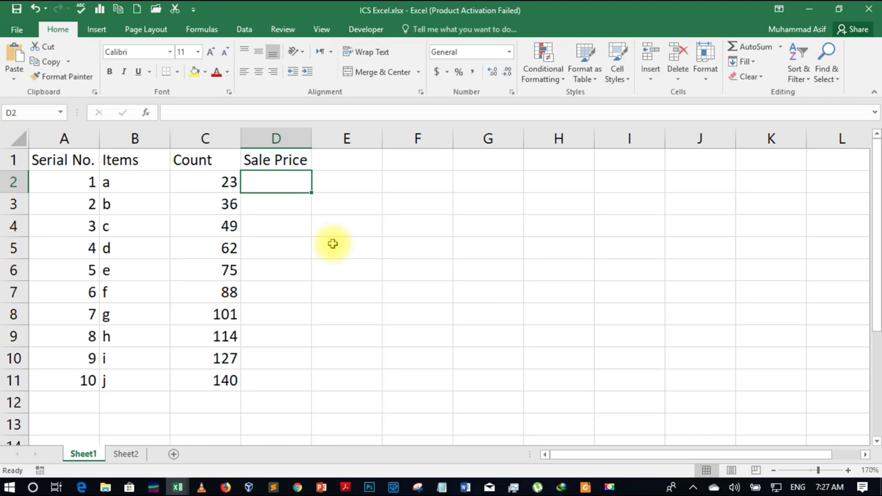
key(ctrl+Tab)
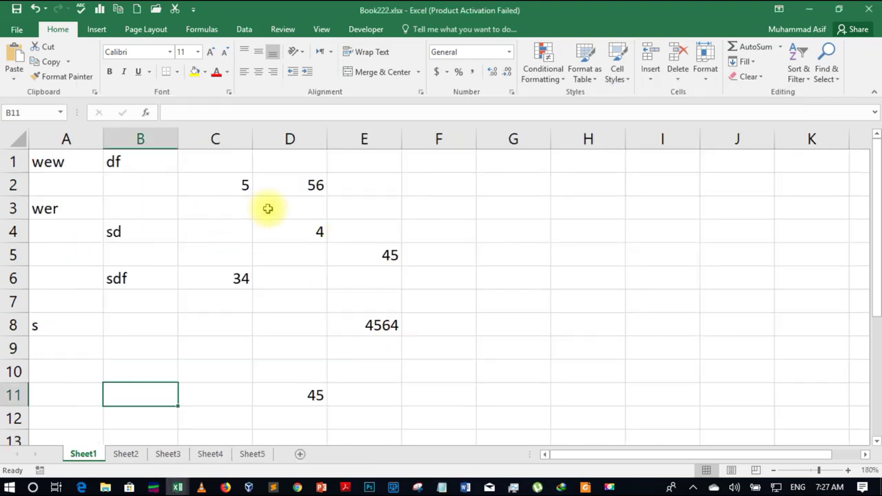
key(ctrl+Tab)
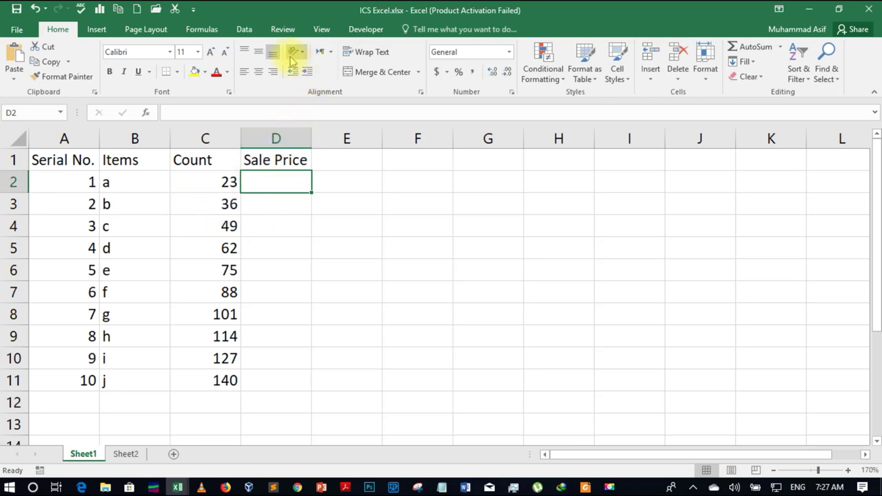
Step: Arrange ICS Excel, Book222 and Book1 in a Tiled layout with View > Arrange All
click(321, 30)
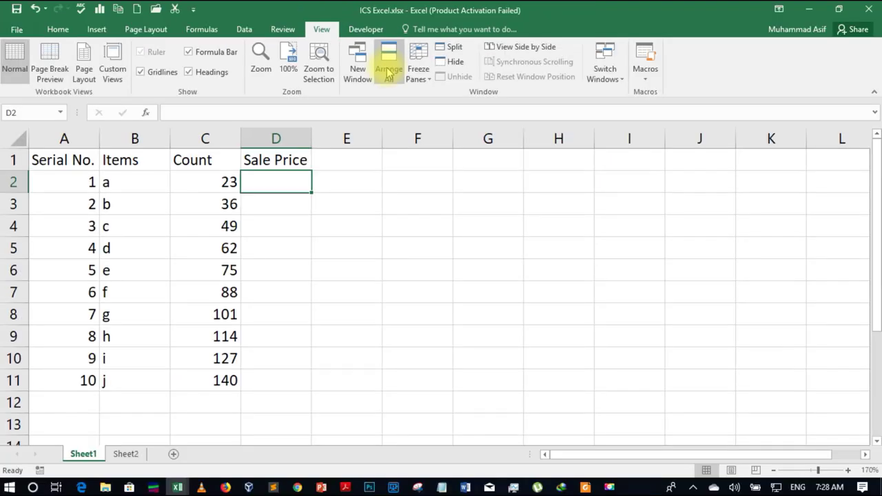
click(388, 73)
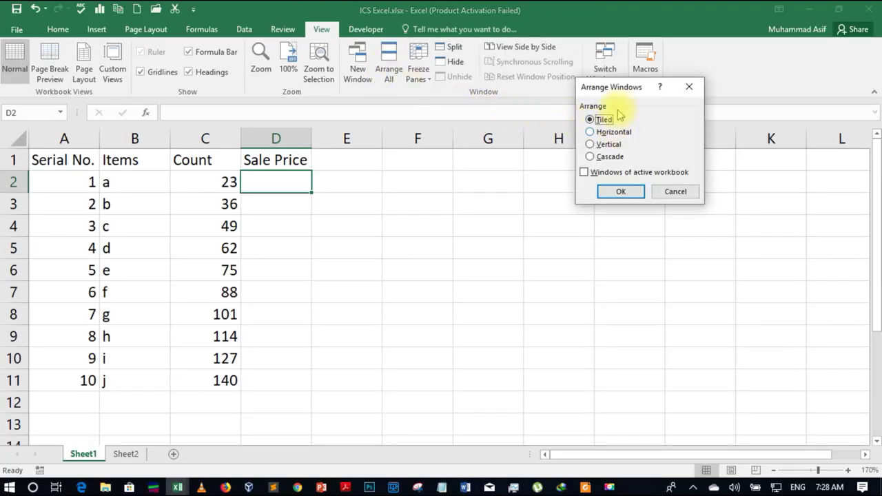
drag(619, 94, 327, 126)
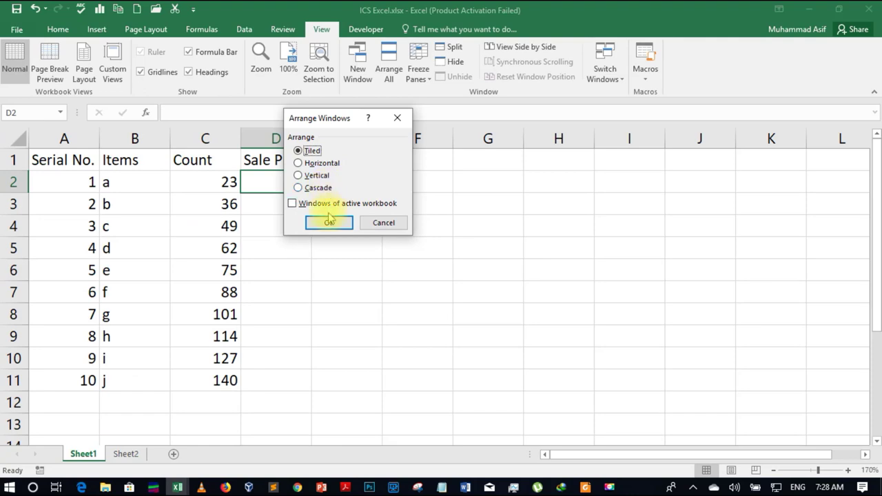
click(330, 220)
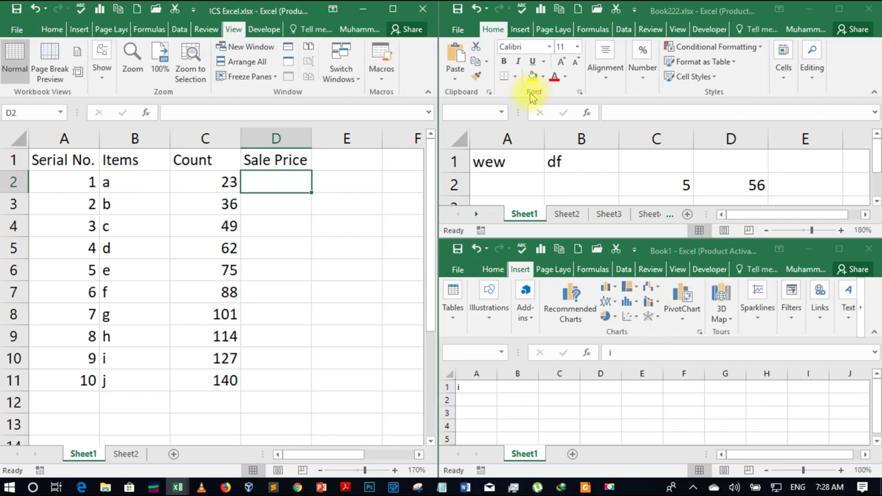
click(241, 63)
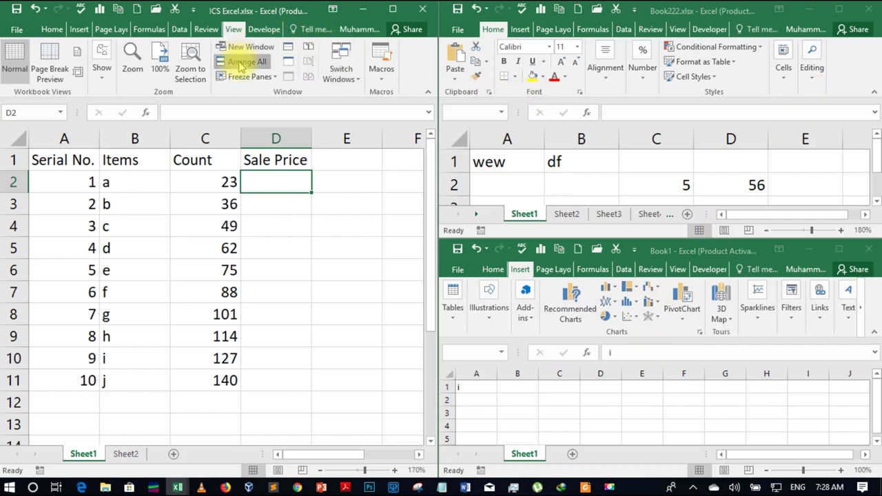
click(318, 163)
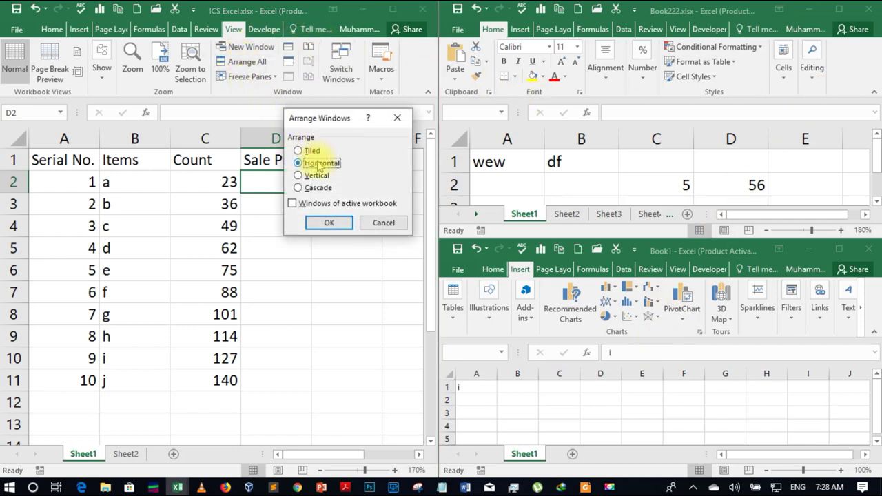
click(324, 222)
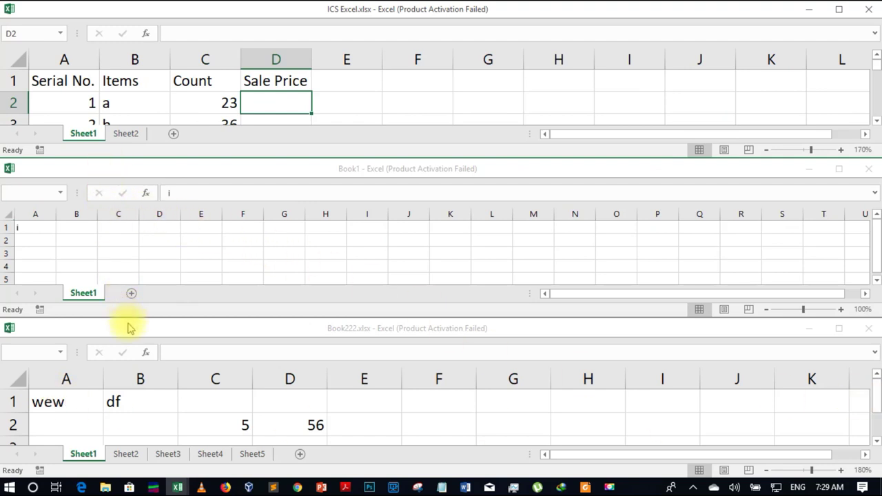
click(158, 337)
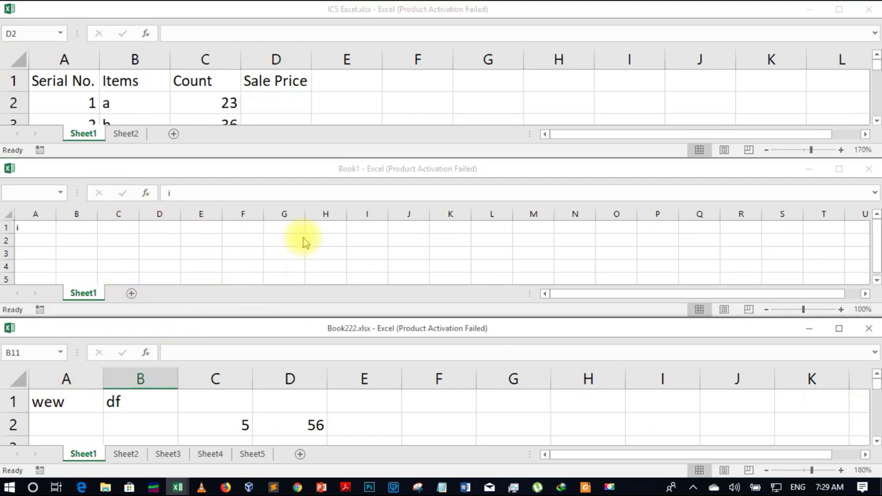
click(343, 171)
click(415, 12)
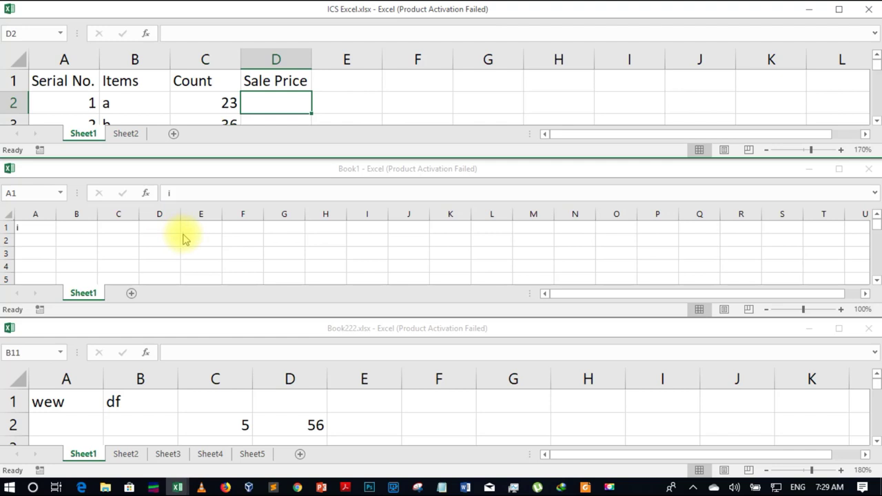
Step: Maximize ICS Excel, then rearrange all three workbooks as Vertical side-by-side columns
double_click(338, 17)
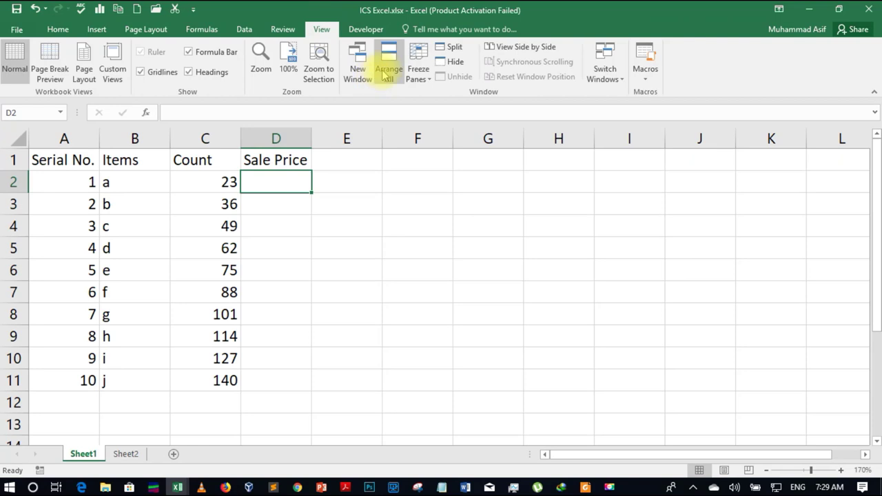
click(383, 74)
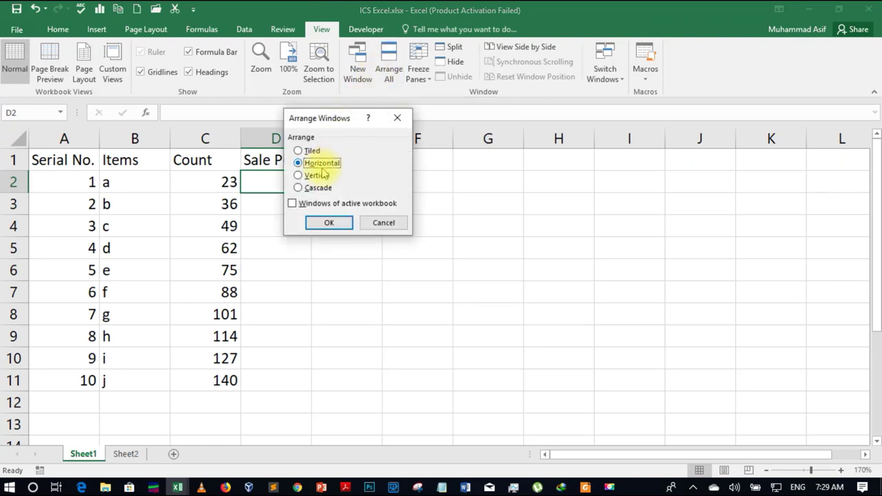
click(319, 175)
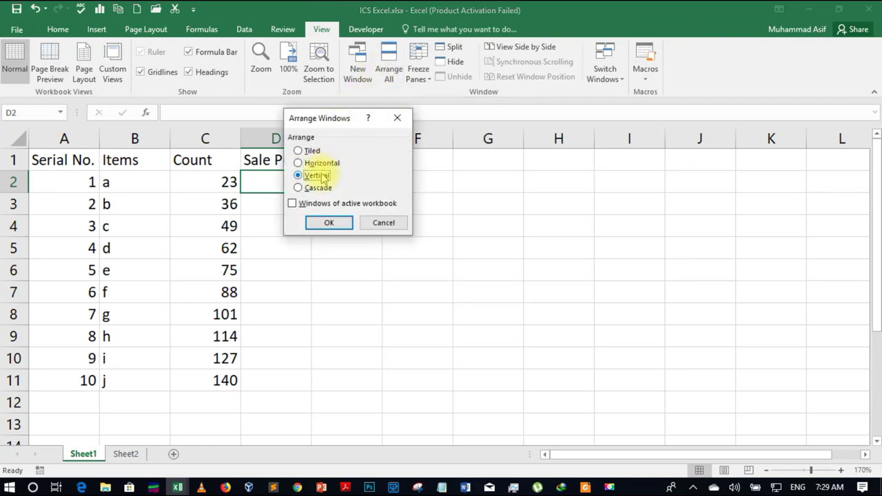
click(325, 222)
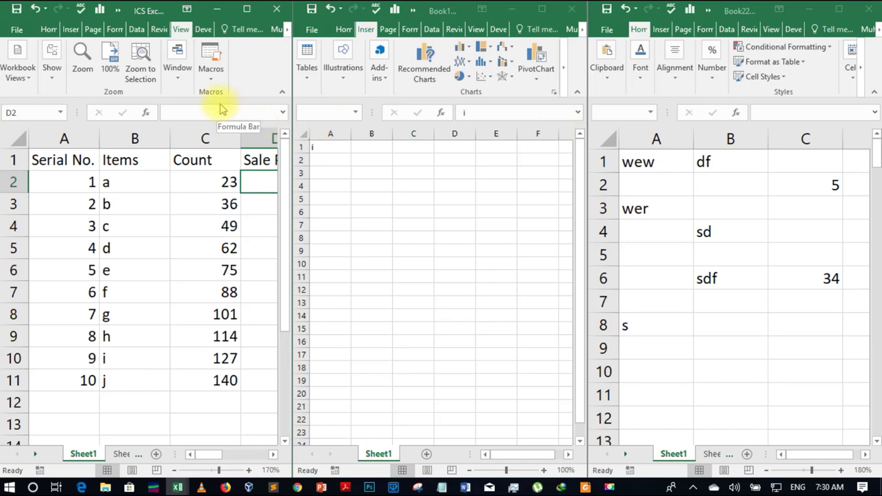
Step: Cascade the three workbook windows via Arrange All and bring Book222 to the front
click(180, 76)
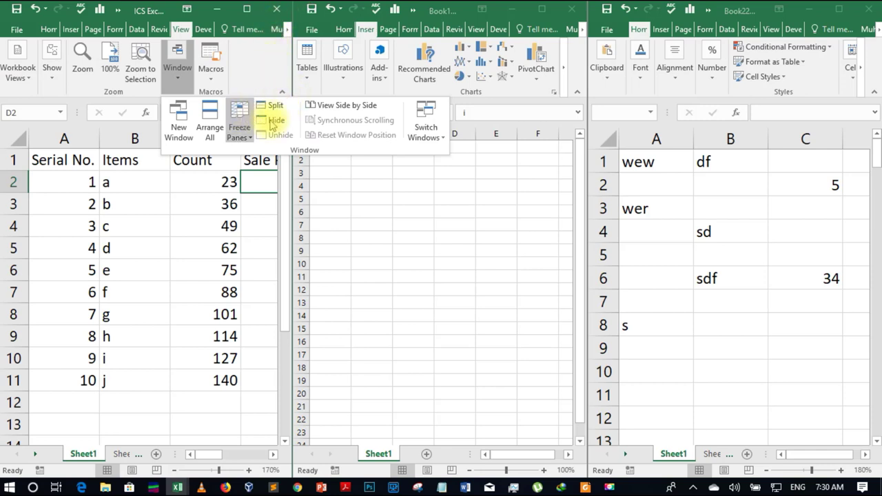
click(210, 127)
click(317, 190)
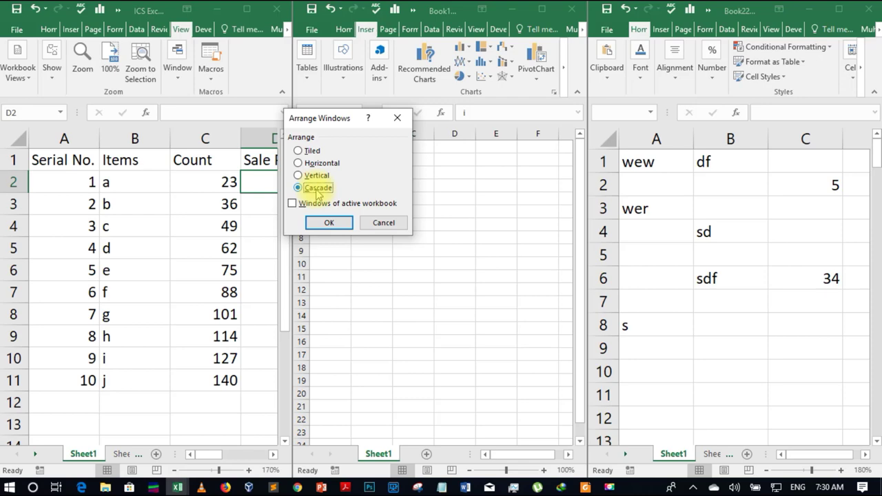
click(329, 222)
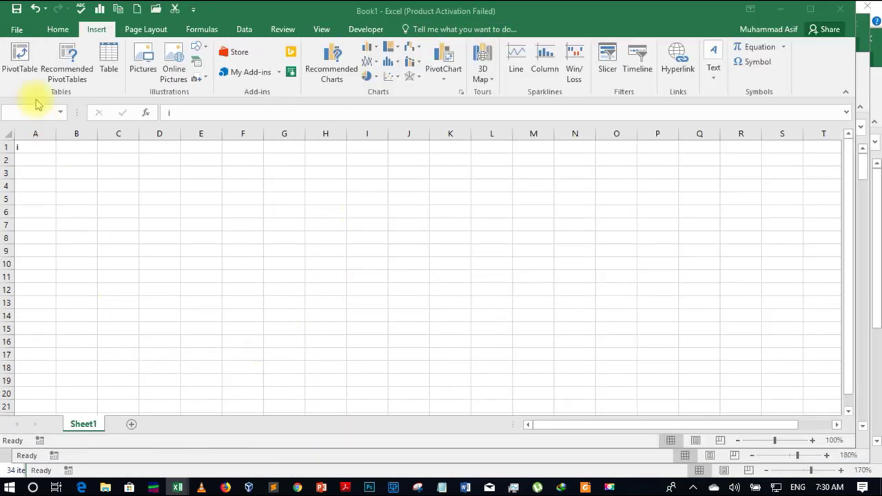
click(98, 457)
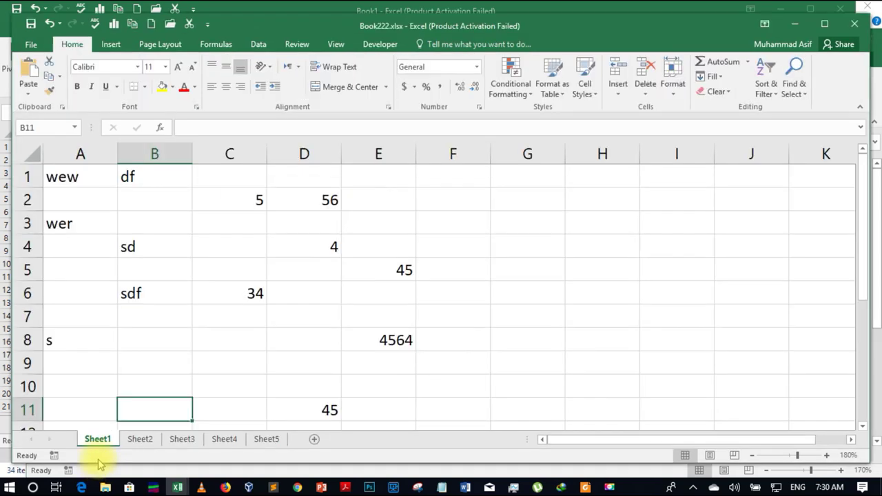
Step: From the ICS Excel window, rearrange all three workbooks as Vertical side-by-side columns
click(105, 470)
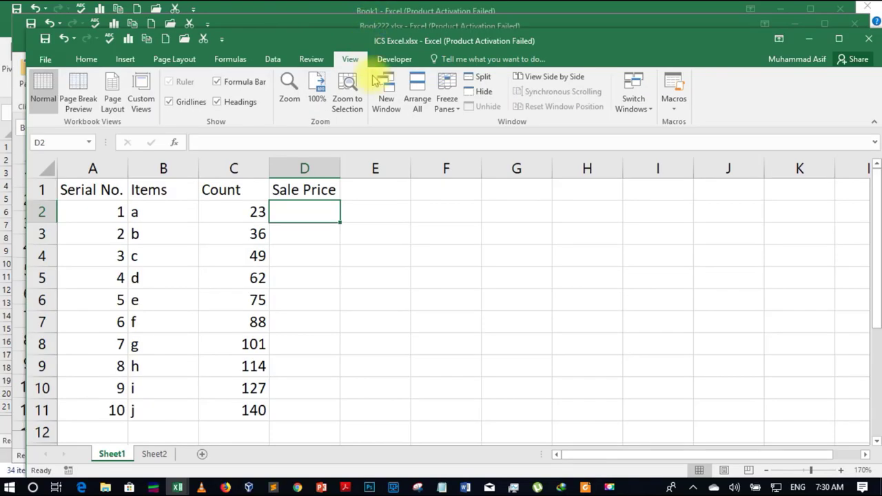
click(409, 92)
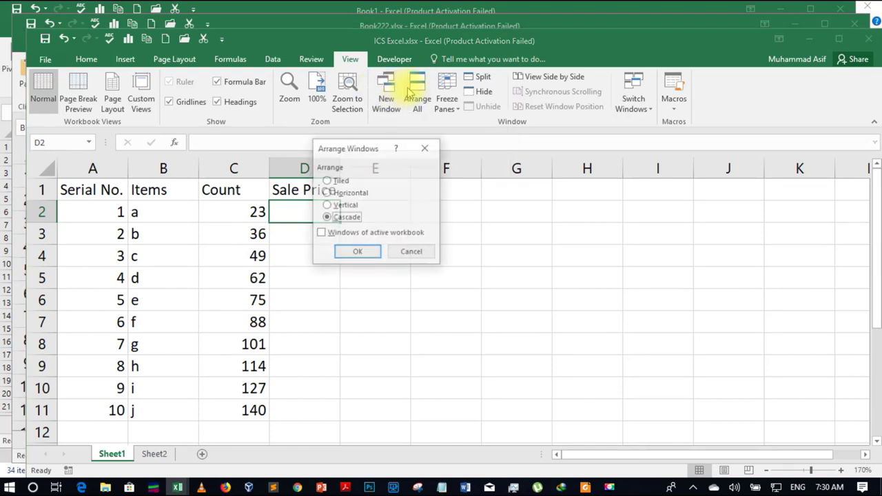
click(345, 205)
click(353, 258)
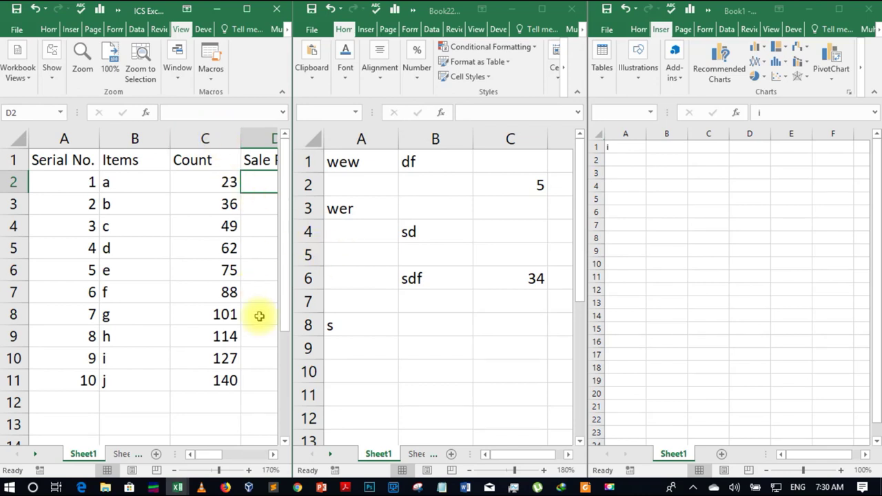
Step: Zoom the ICS Excel sheet out to 120%
click(435, 395)
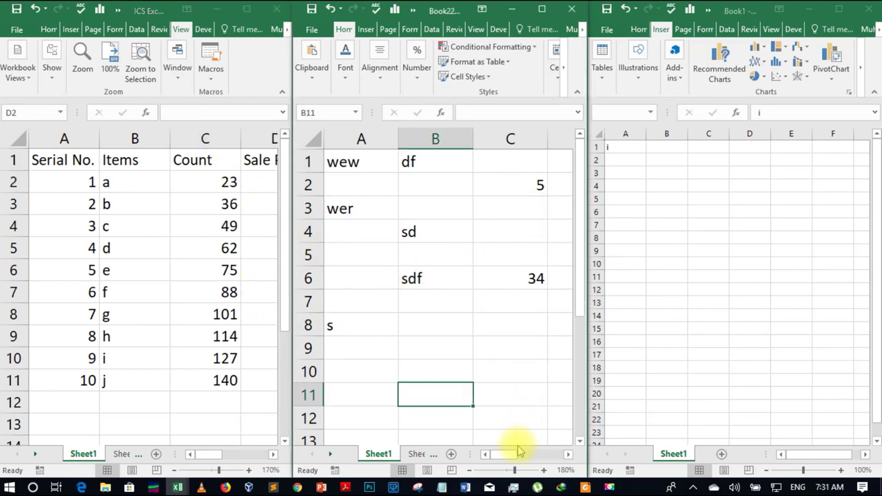
drag(507, 455, 513, 456)
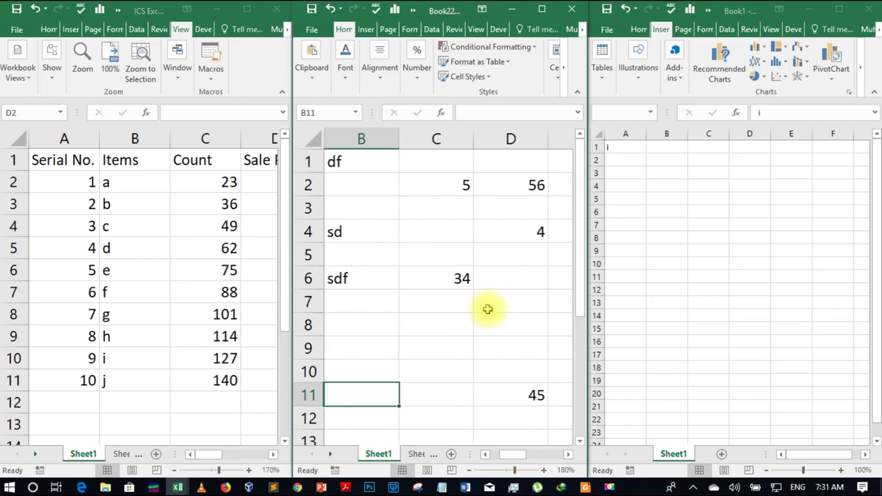
click(245, 183)
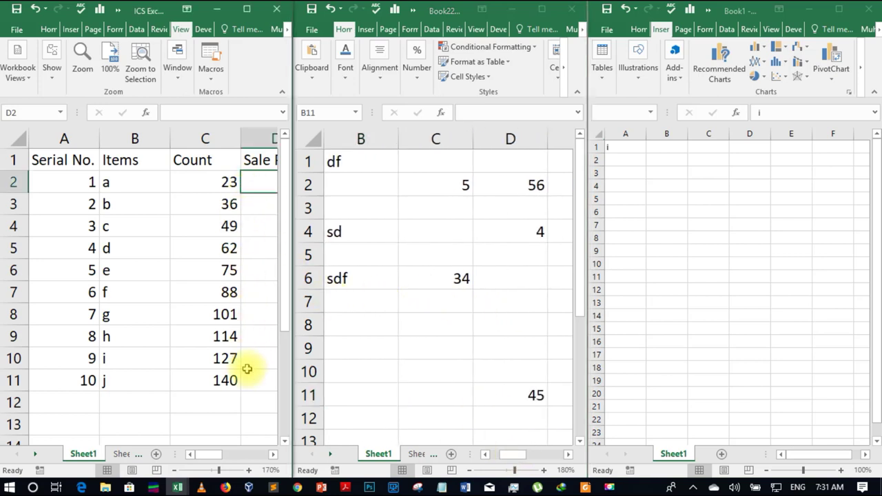
click(174, 470)
click(174, 471)
click(174, 470)
click(174, 470)
click(174, 471)
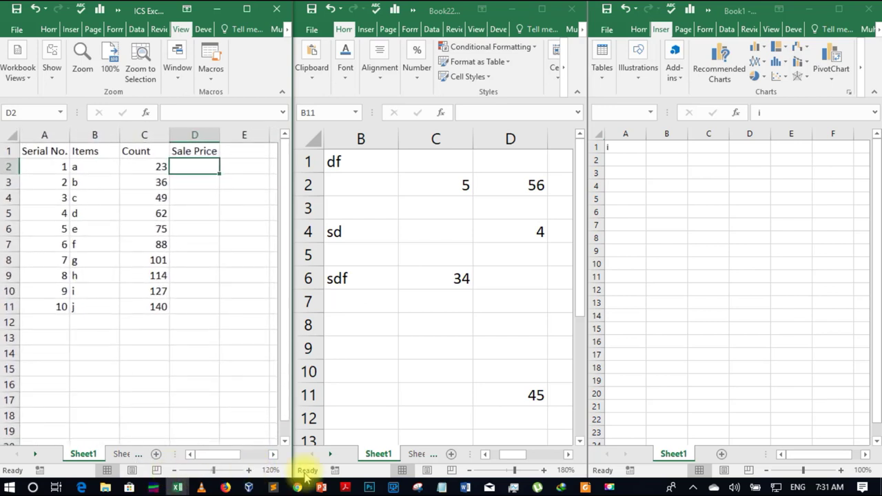
Step: Zoom the Book222 sheet out to 130%
click(470, 471)
click(470, 470)
click(469, 470)
click(469, 471)
click(469, 471)
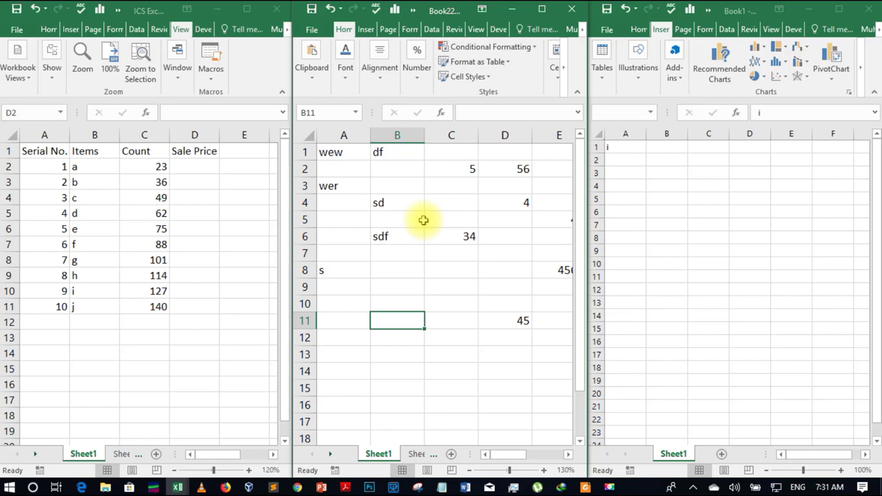
Step: Maximize Book222, then tile with Windows of active workbook ticked so Book222 fills the screen
key(super+Up)
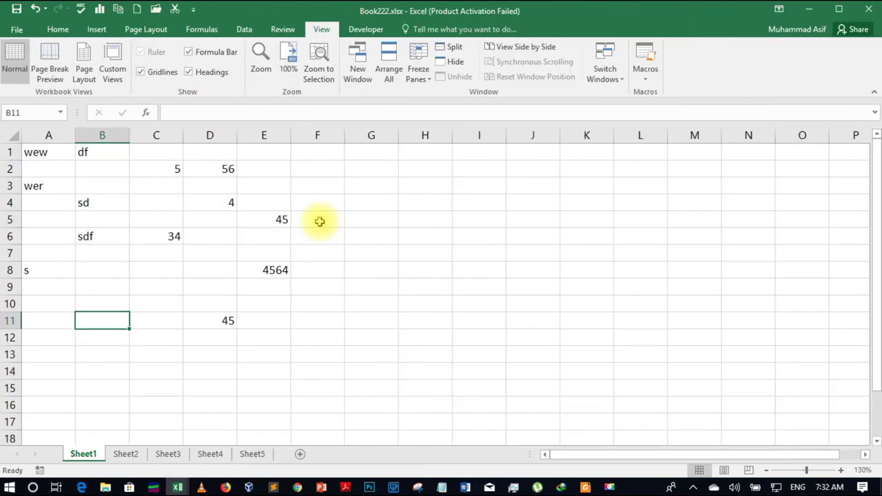
click(389, 76)
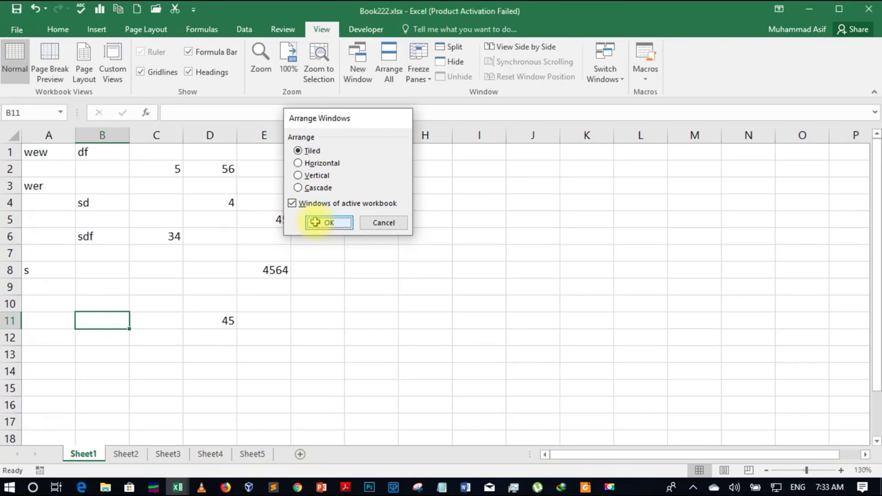
click(336, 235)
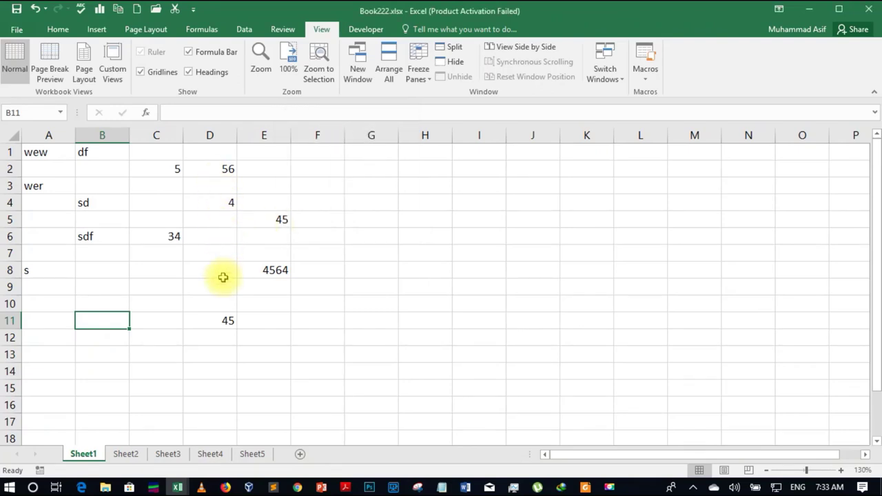
Step: Untick Windows of active workbook and arrange Book222, Book1 and ICS Excel Horizontally
click(380, 77)
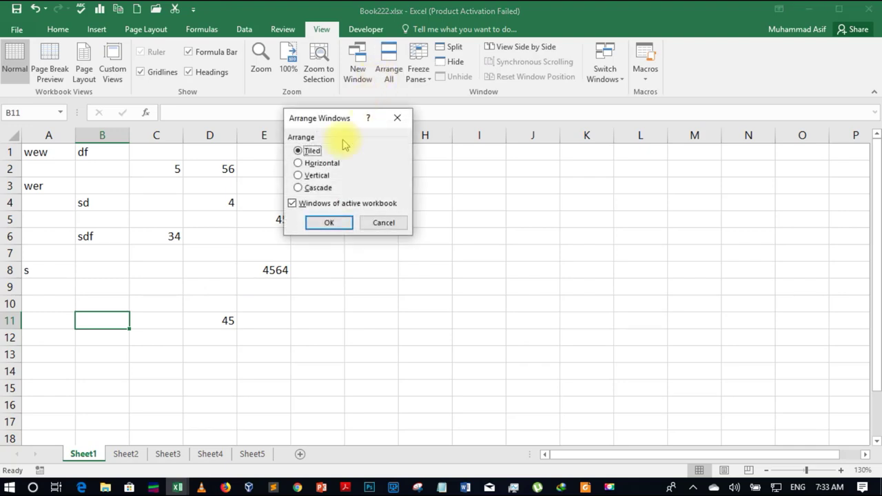
click(296, 204)
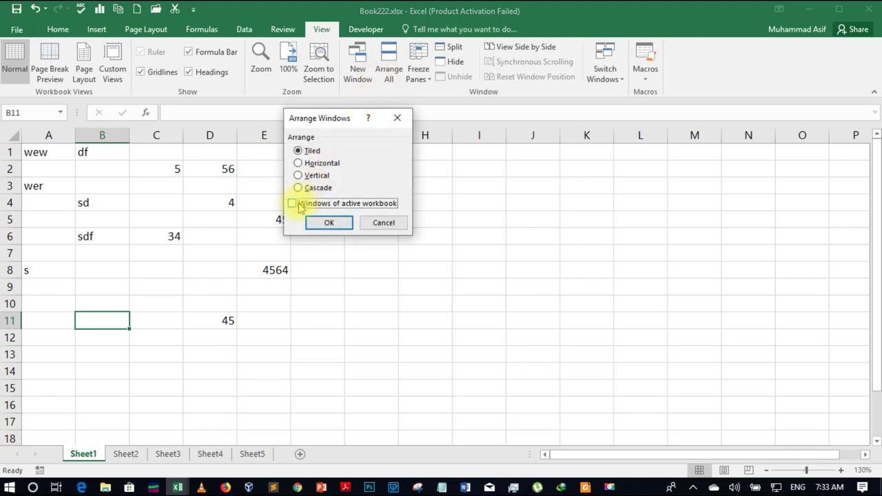
click(304, 163)
click(328, 222)
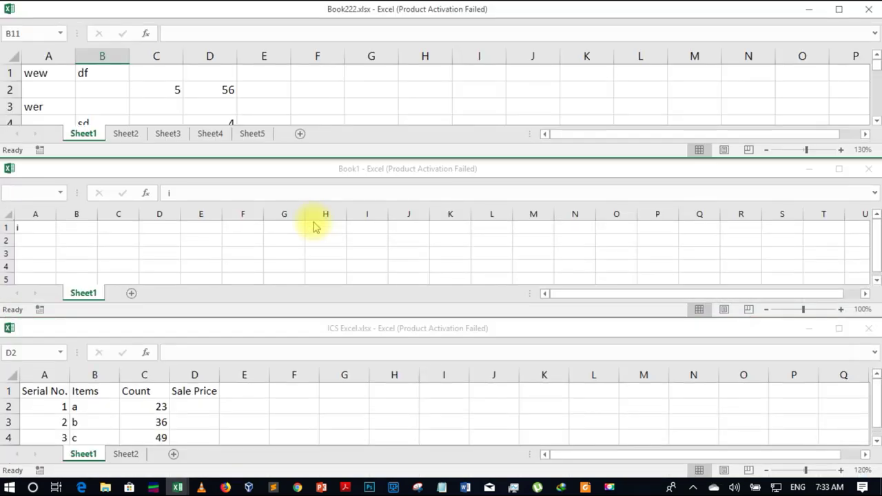